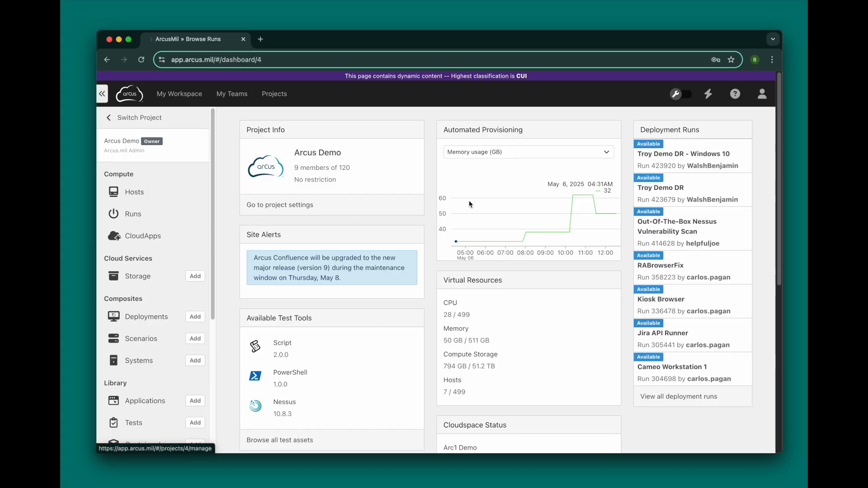
Step: Open the available Windows 10 deployment run and start a new connection to its QuickBuild-20862 host
left_click(690, 157)
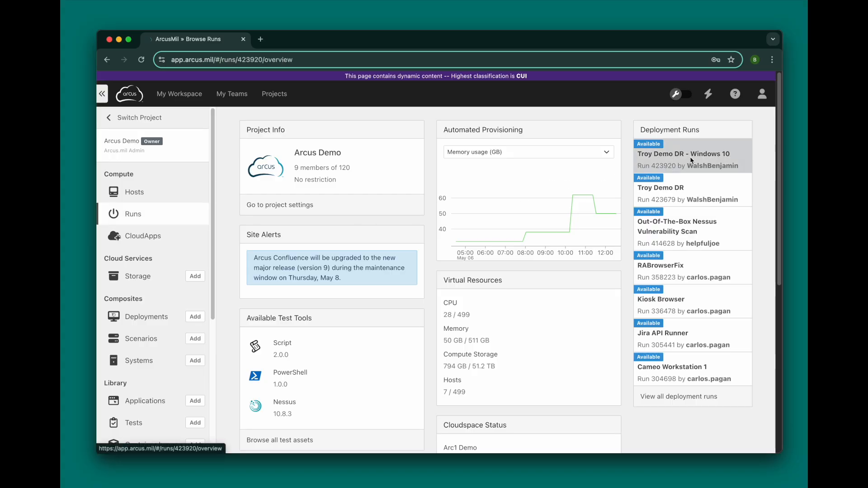
scroll(504, 269, "down", 4)
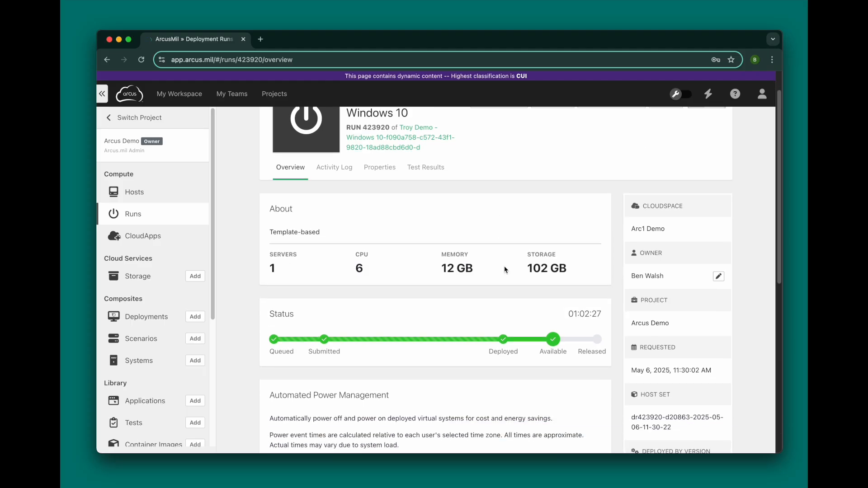
scroll(504, 269, "down", 4)
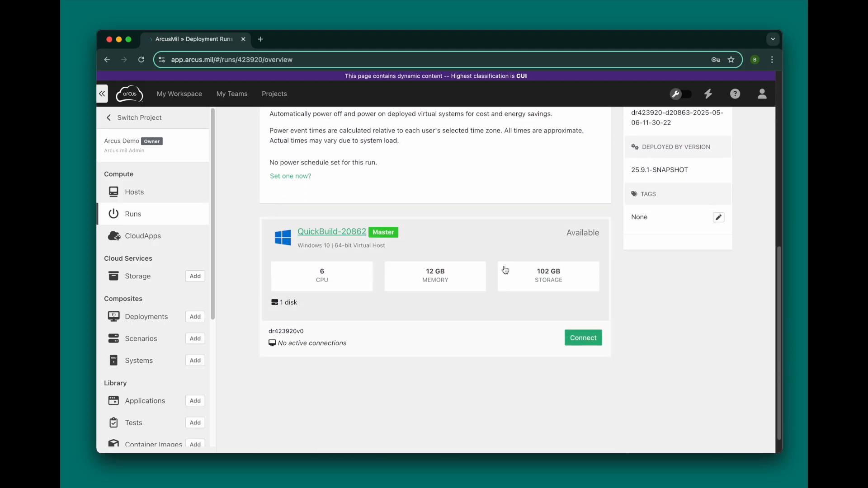
left_click(588, 344)
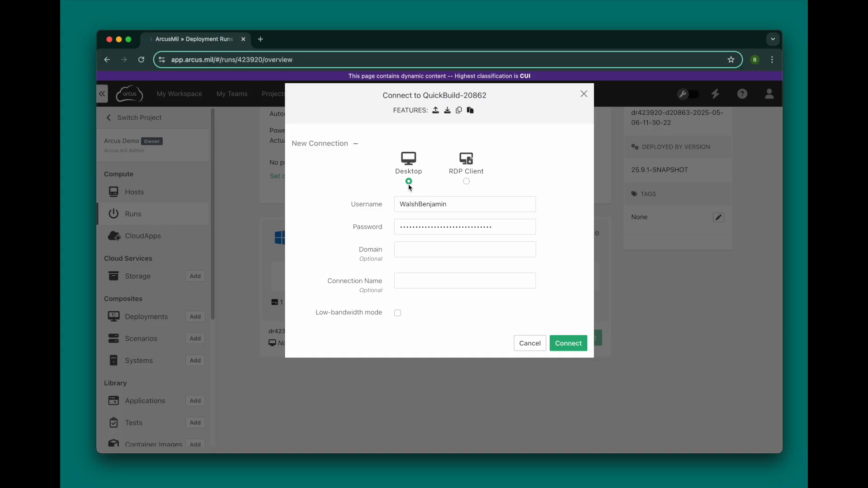
left_click(466, 182)
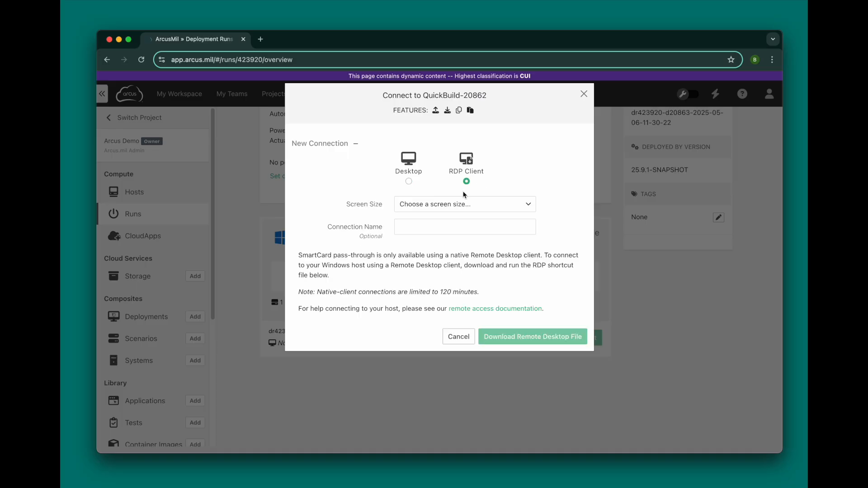
left_click(452, 204)
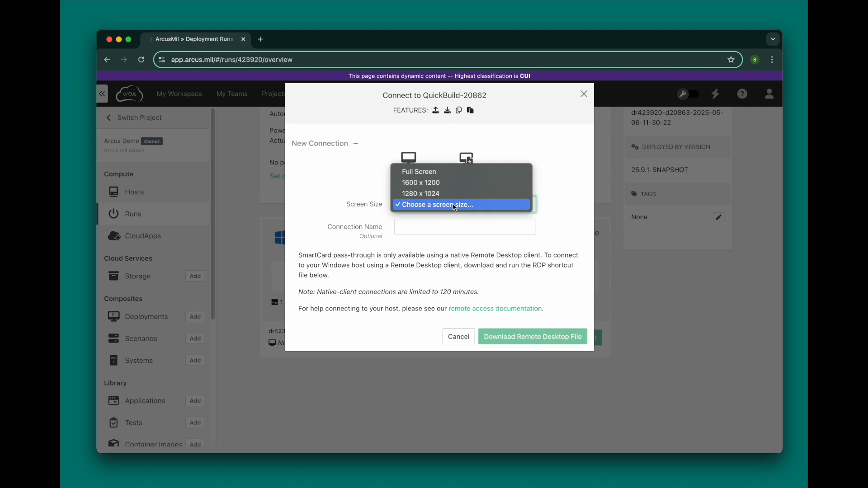
left_click(450, 173)
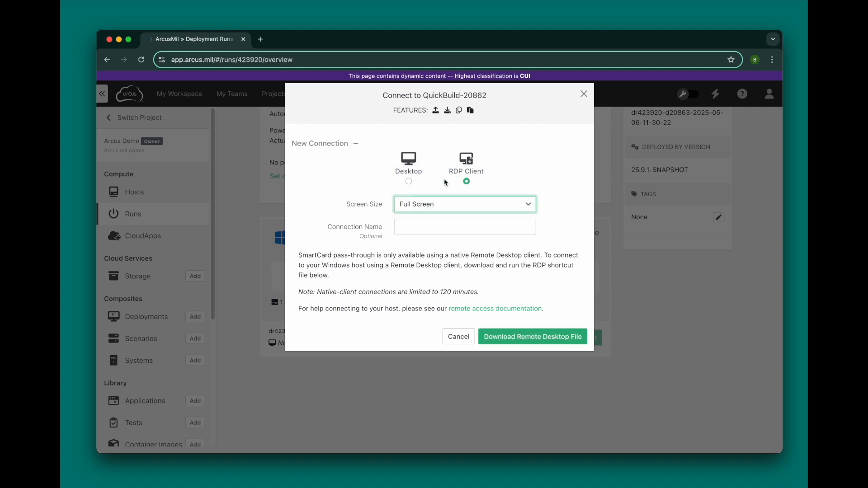
Step: Connect to QuickBuild-20862 with the Desktop connection type, using the prefilled credentials
left_click(409, 181)
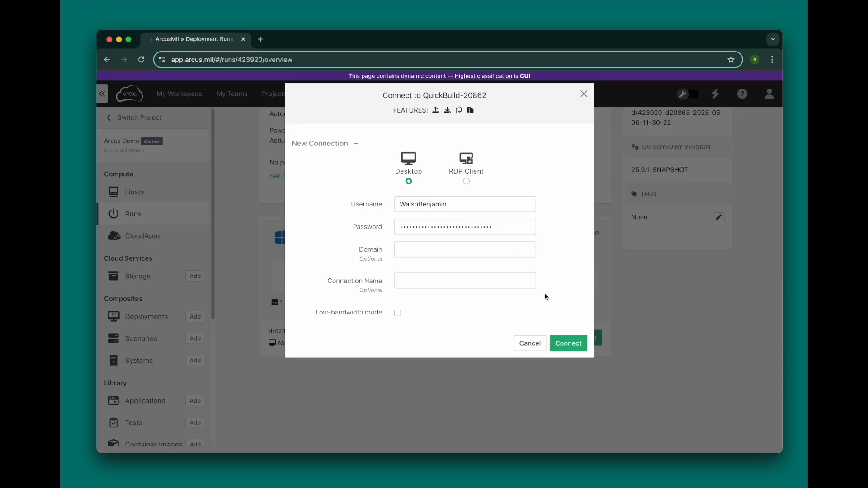
left_click(569, 344)
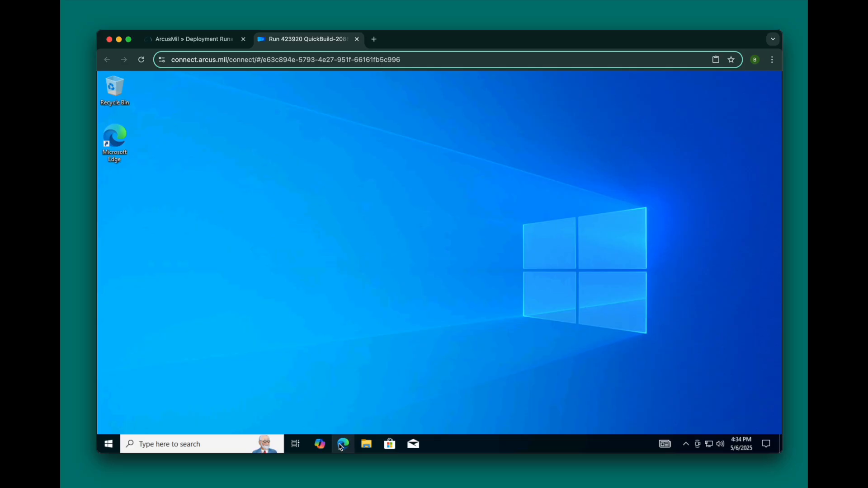
Step: Launch Microsoft Edge on the remote desktop, search Wikipedia for "schriever" and open the Schriever Space Force Base article
left_click(343, 445)
type("sch")
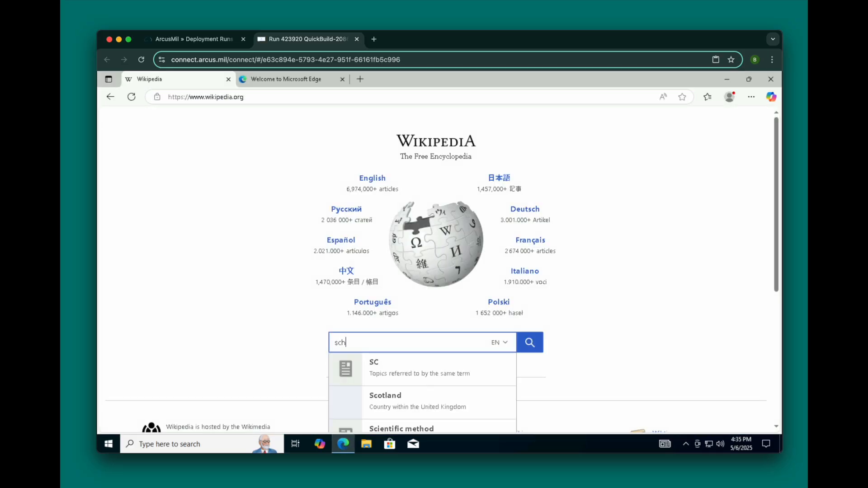
type("riever")
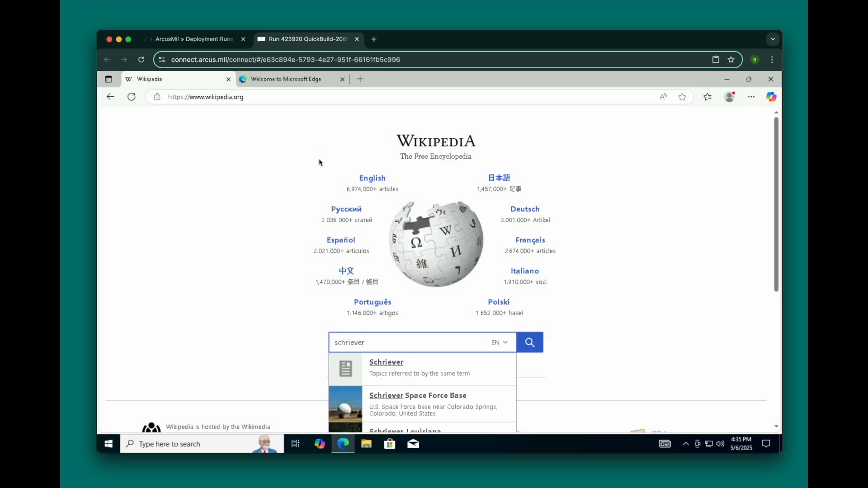
left_click(435, 395)
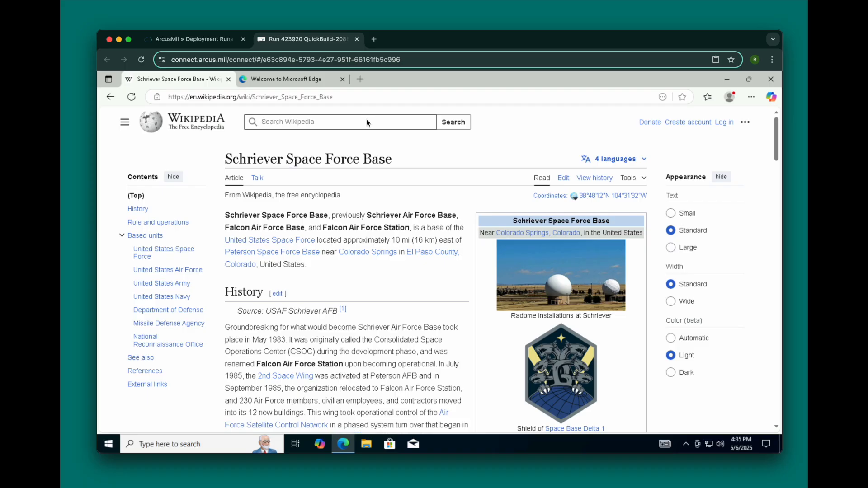
Step: Copy the Schriever Space Force Base article's address on the remote desktop and select it in the remote-access clipboard
left_click(328, 102)
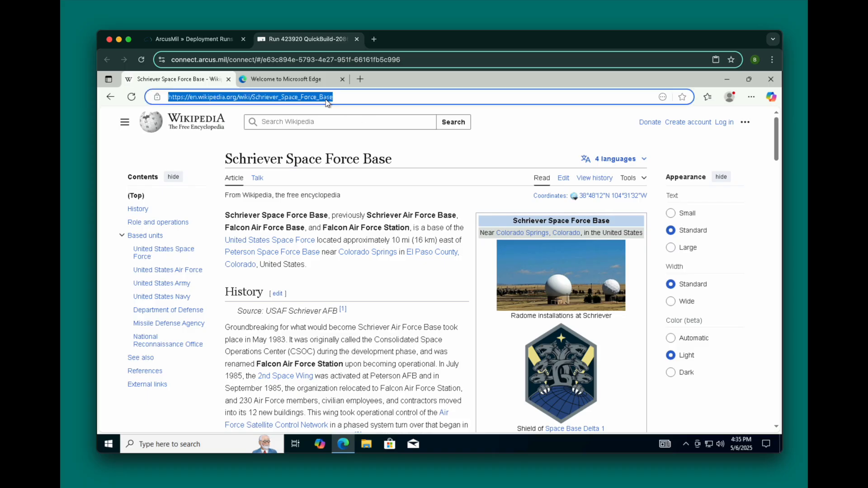
right_click(328, 102)
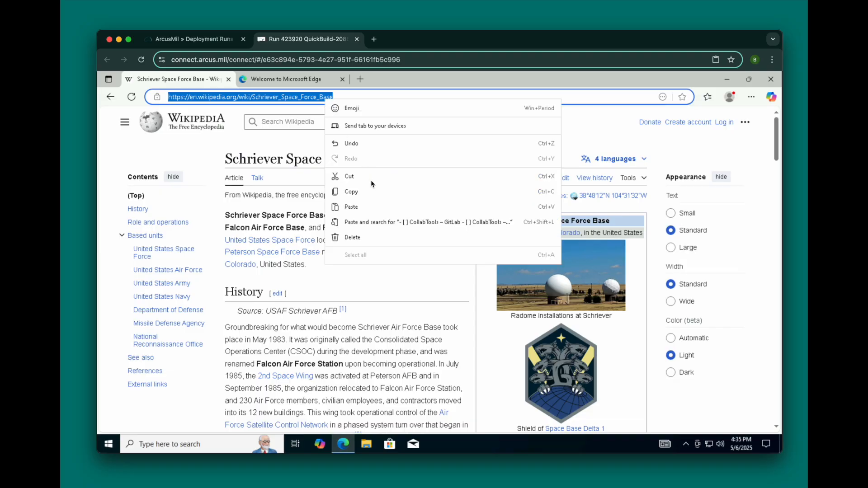
left_click(352, 193)
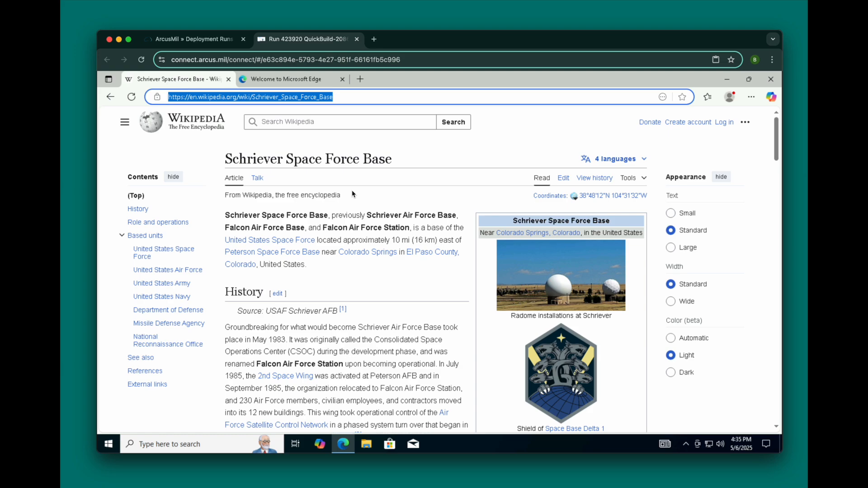
key("ctrl+alt+shift")
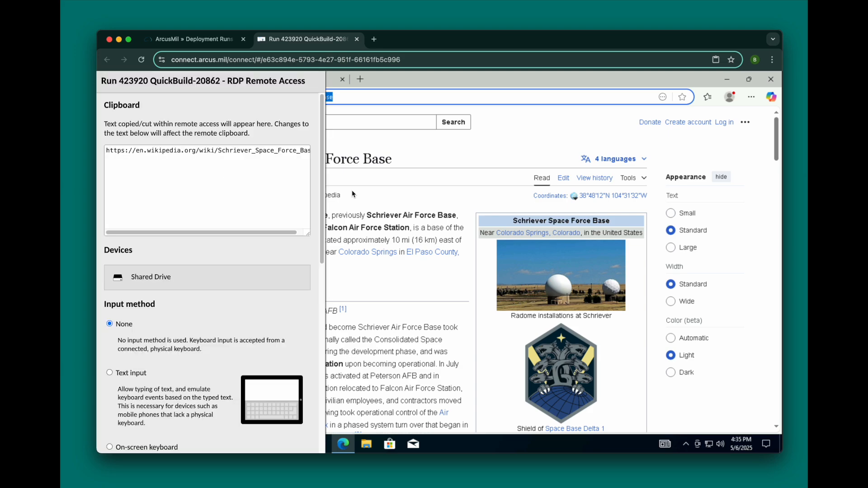
left_click(216, 152)
key("ctrl+a")
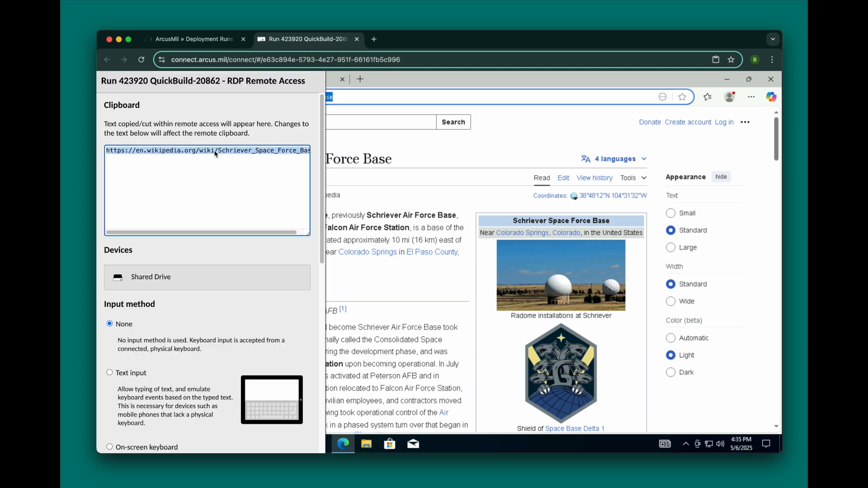
Step: Load the copied Schriever Space Force Base address in a new tab of the local browser
left_click(374, 39)
key("super+v")
key("Return")
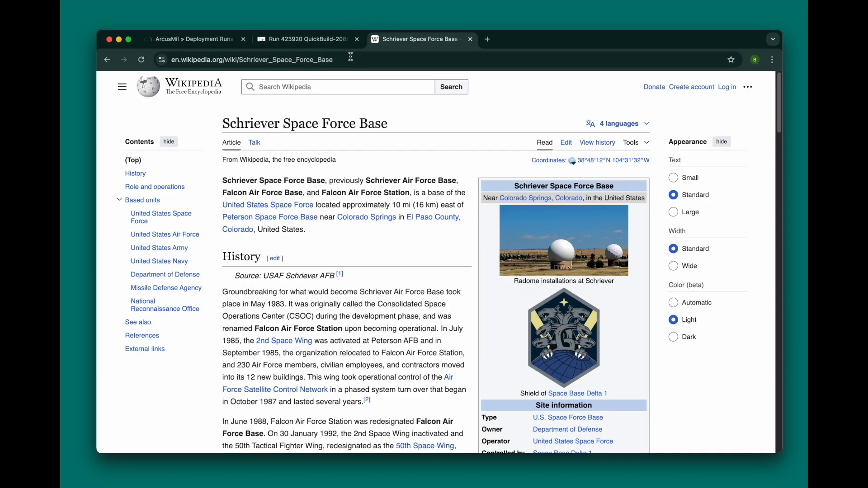
Step: Follow the article's link to Colorado Springs in the local browser and copy that page's address
left_click(360, 218)
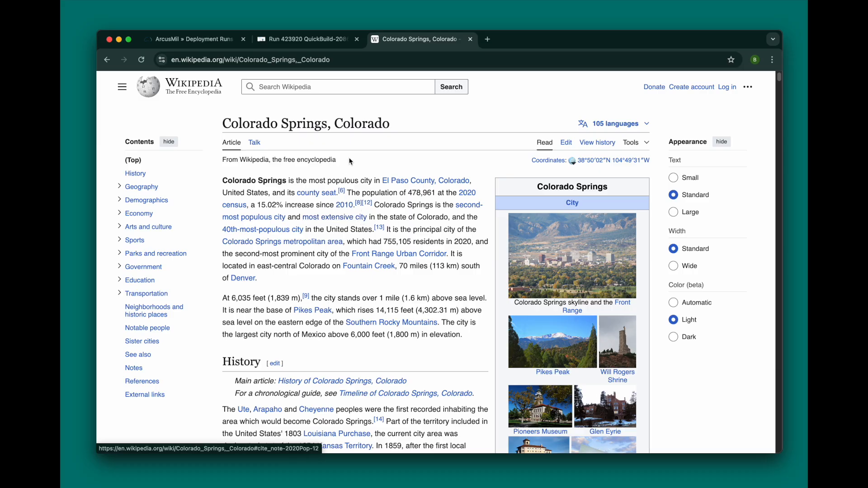
left_click(334, 60)
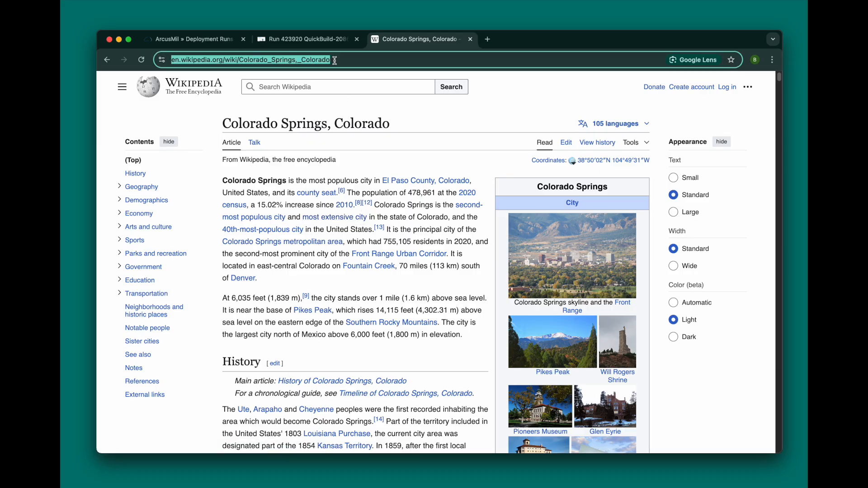
key("super+c")
Step: Return to the remote session, hide the remote-access sidebar, and load the copied Colorado Springs address in the remote browser
left_click(309, 39)
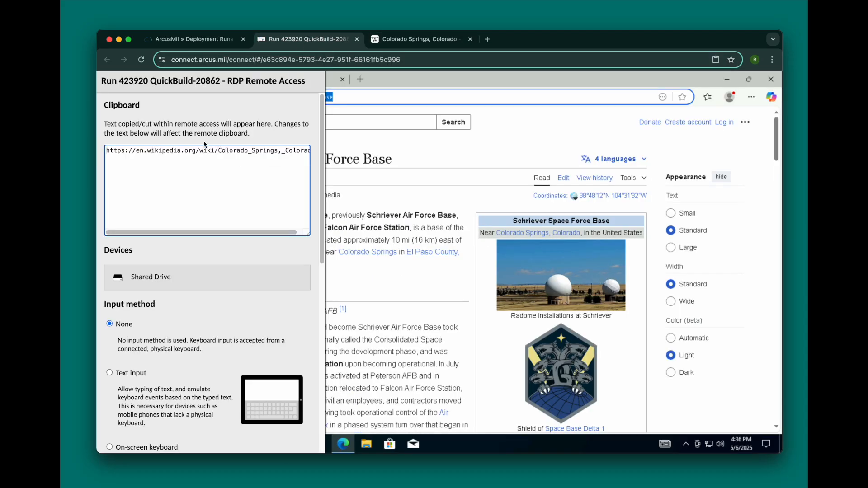
key("ctrl+alt+shift")
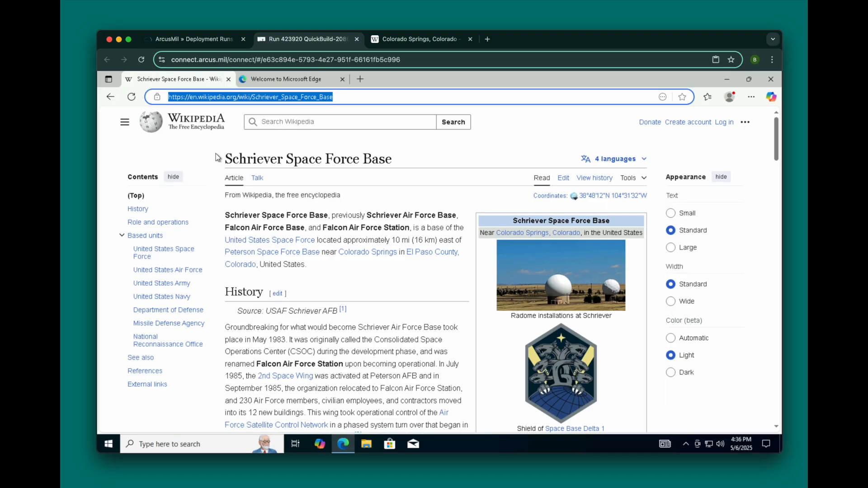
right_click(223, 98)
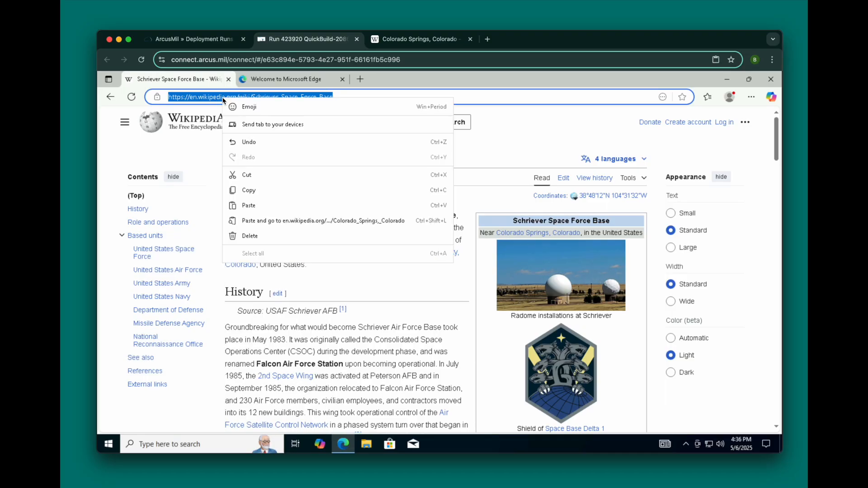
left_click(254, 205)
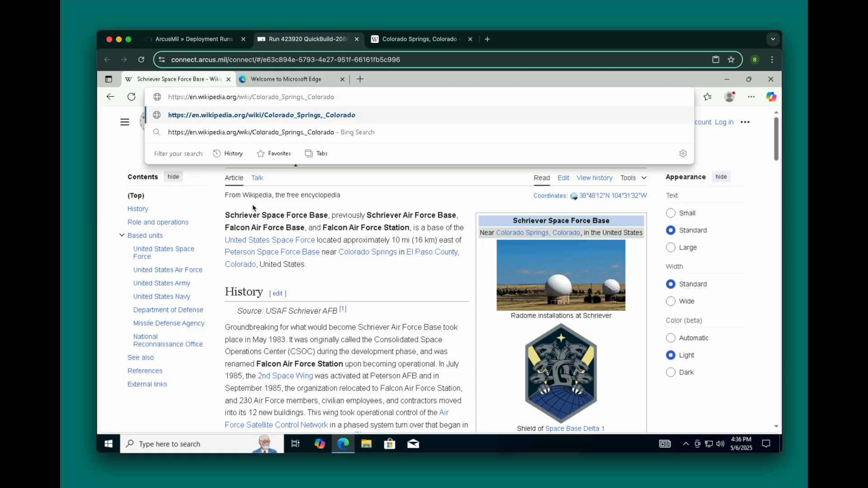
key("Return")
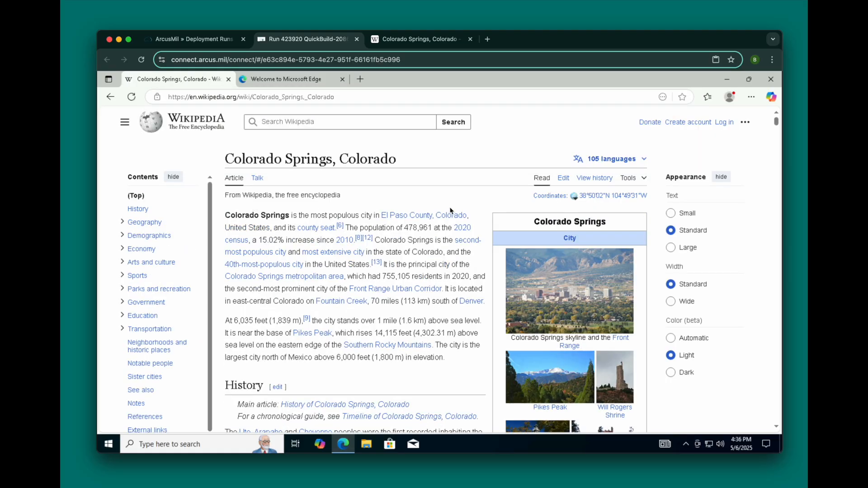
Step: Close the remote session and article tabs, and mark the saved Desktop connection to QuickBuild-20862 as a favorite
left_click(357, 39)
left_click(357, 40)
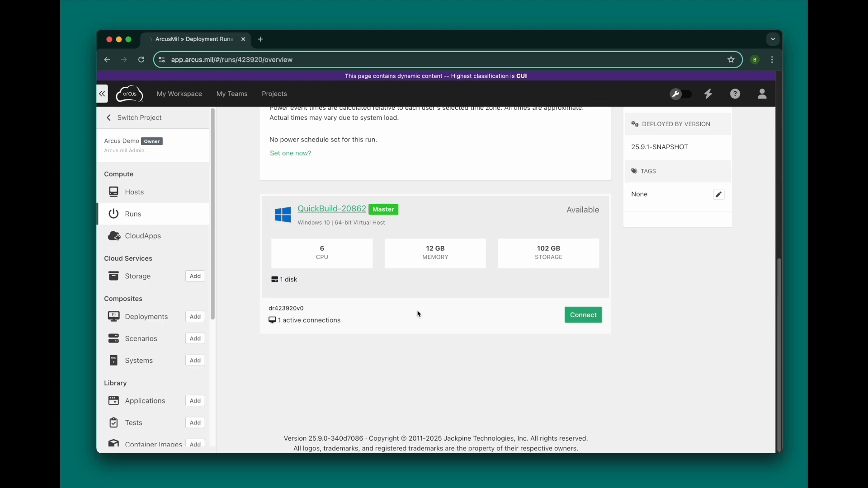
left_click(572, 321)
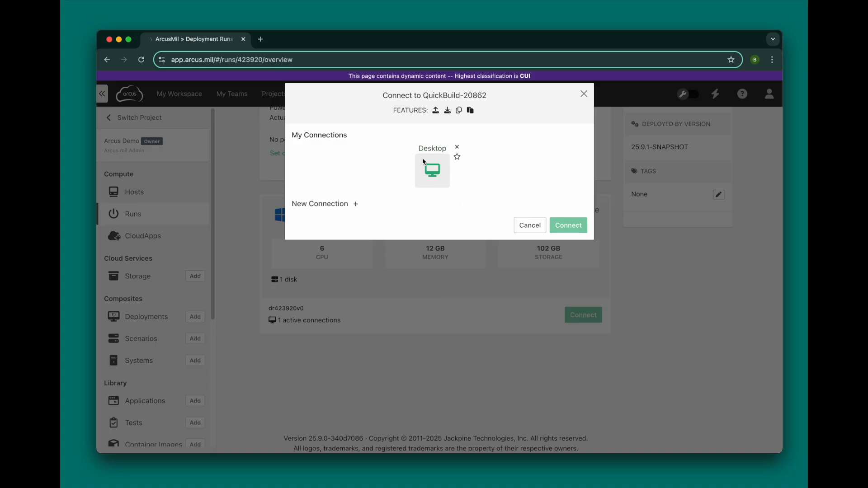
left_click(356, 204)
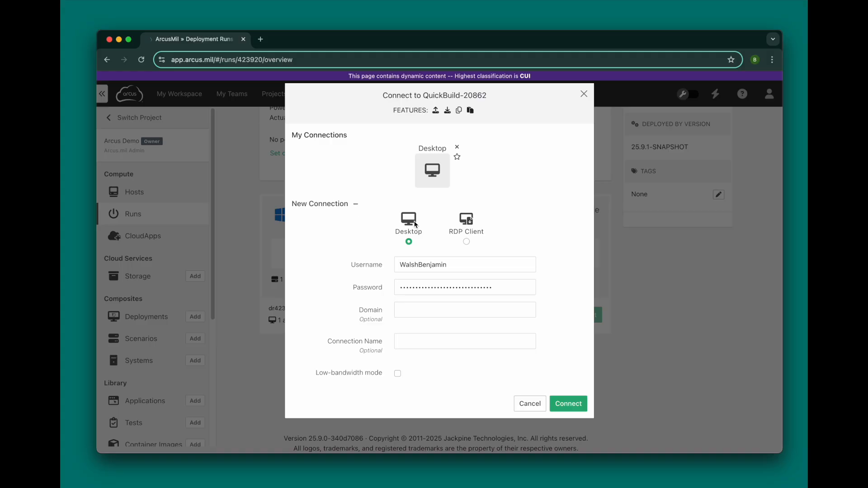
left_click(356, 205)
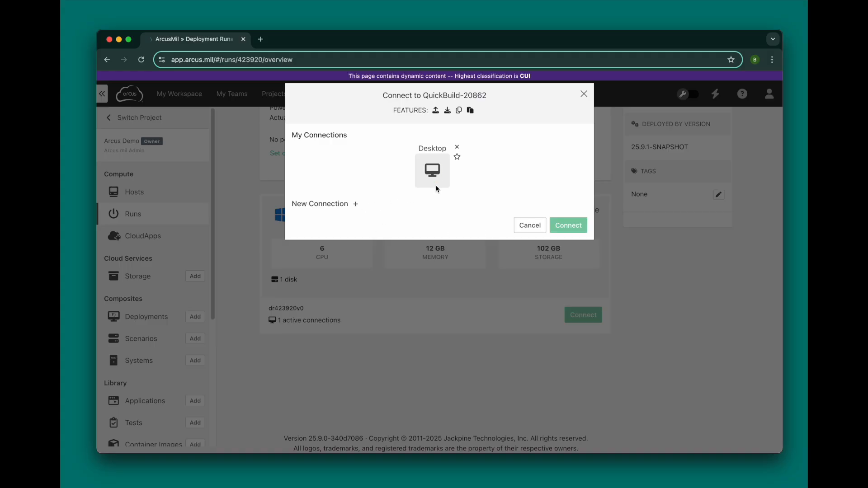
left_click(457, 158)
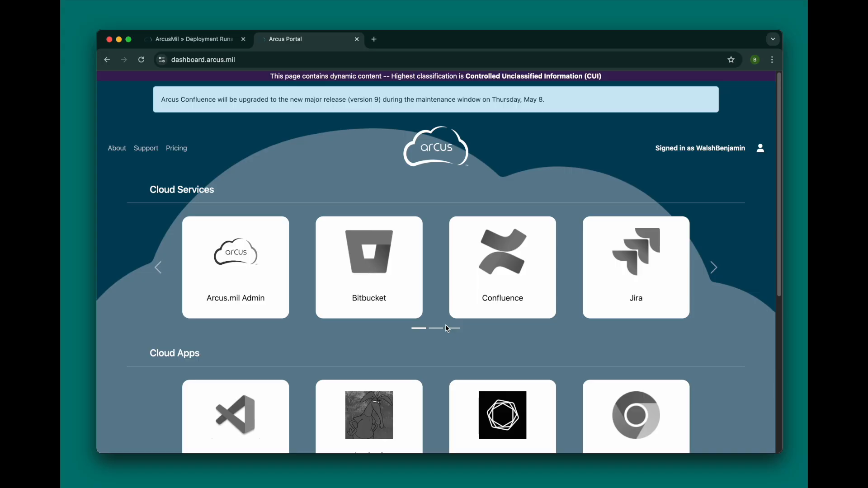
Step: Launch the Desktop connection from the Favorite Connections on the Arcus Portal dashboard
scroll(448, 335, "down", 6)
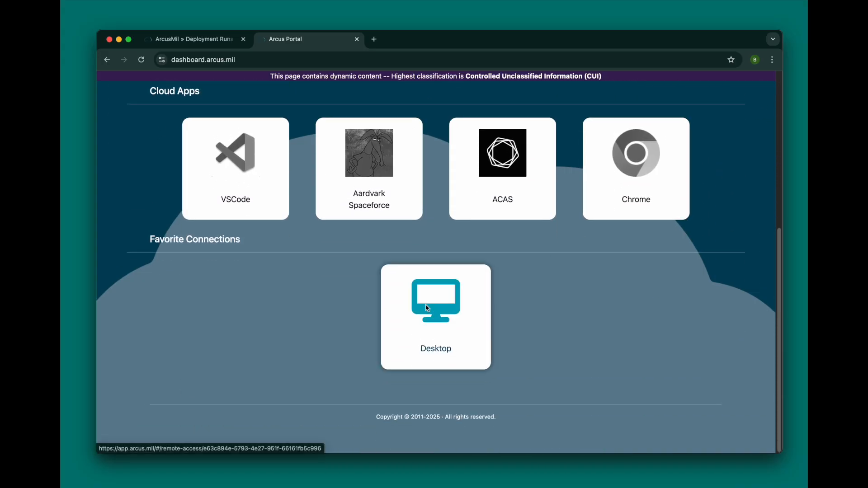
left_click(427, 308)
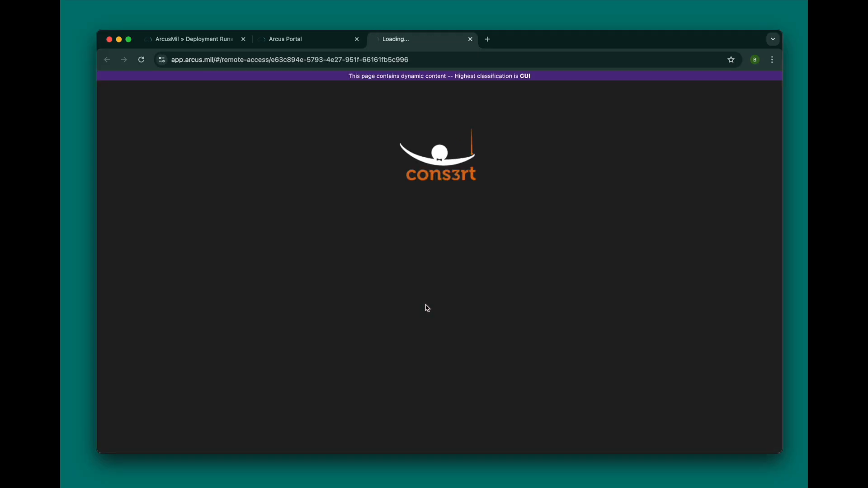